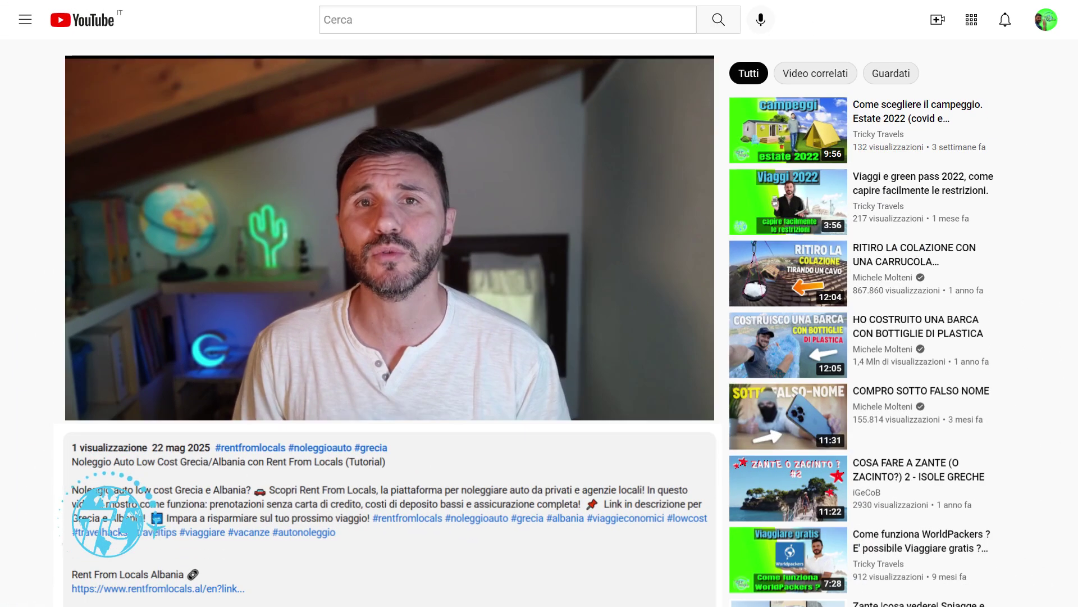
Step: Read the Rent From Locals home page, including the sections on guarantee, prices, credit card requirement and insurance options
scroll(539, 303, "down", 5)
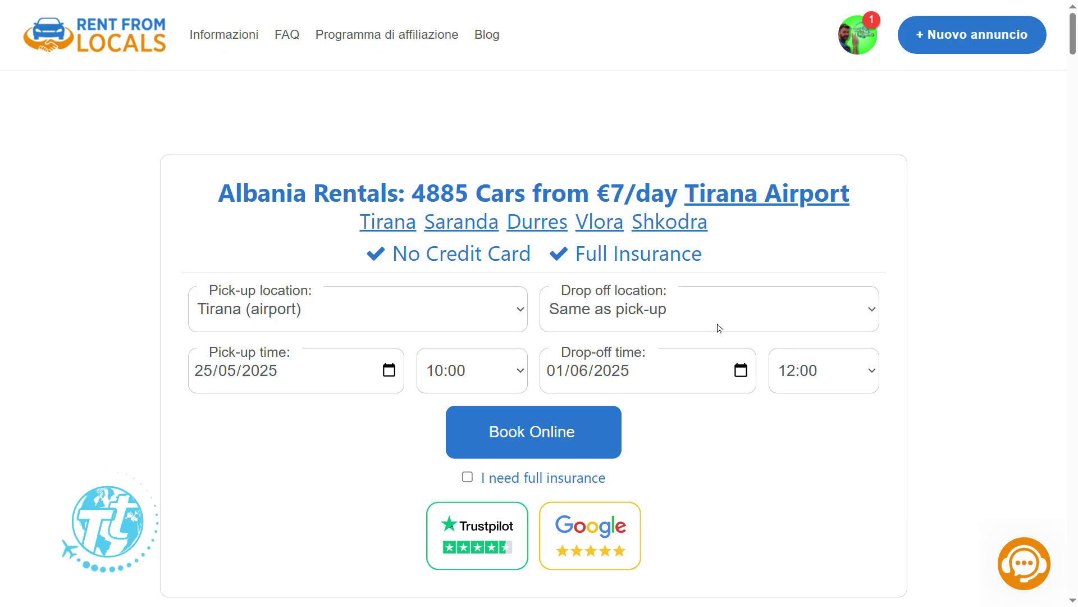
scroll(719, 327, "down", 10)
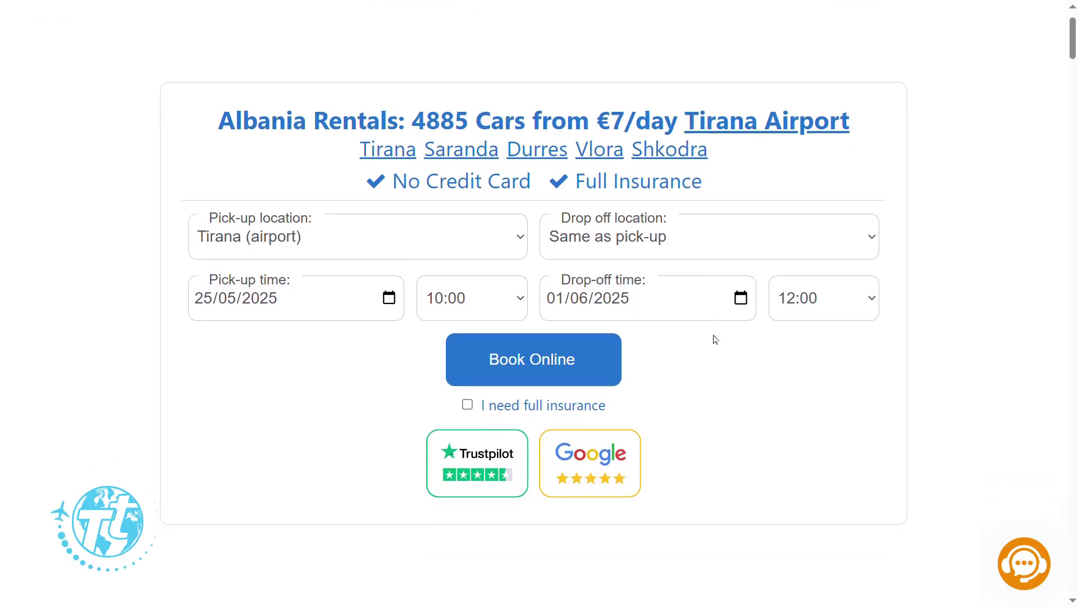
scroll(712, 340, "down", 3)
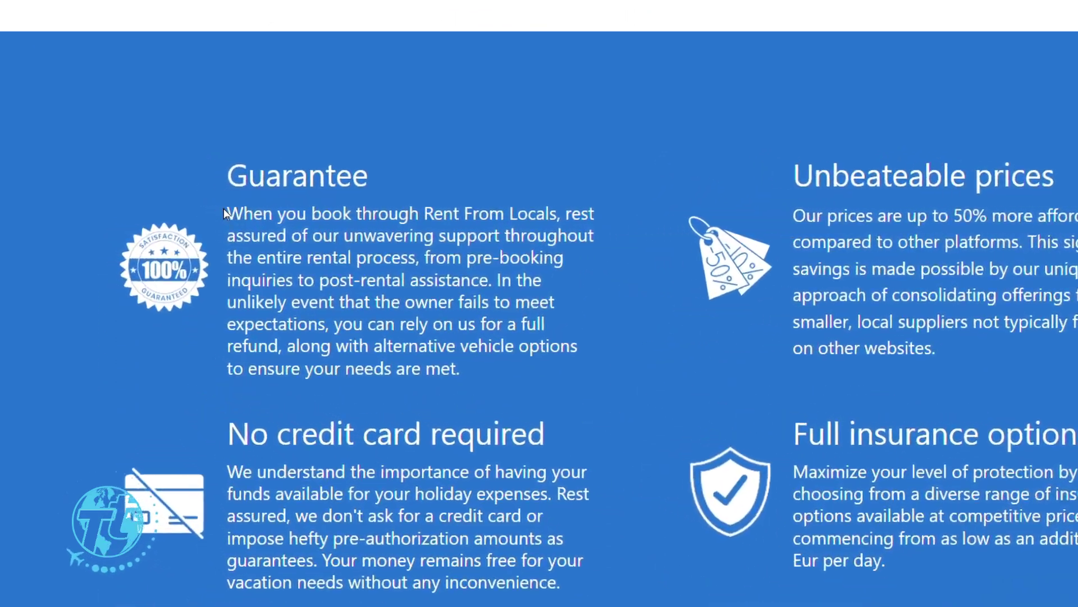
left_click_drag(223, 211, 417, 232)
left_click_drag(692, 237, 699, 392)
left_click_drag(629, 403, 629, 403)
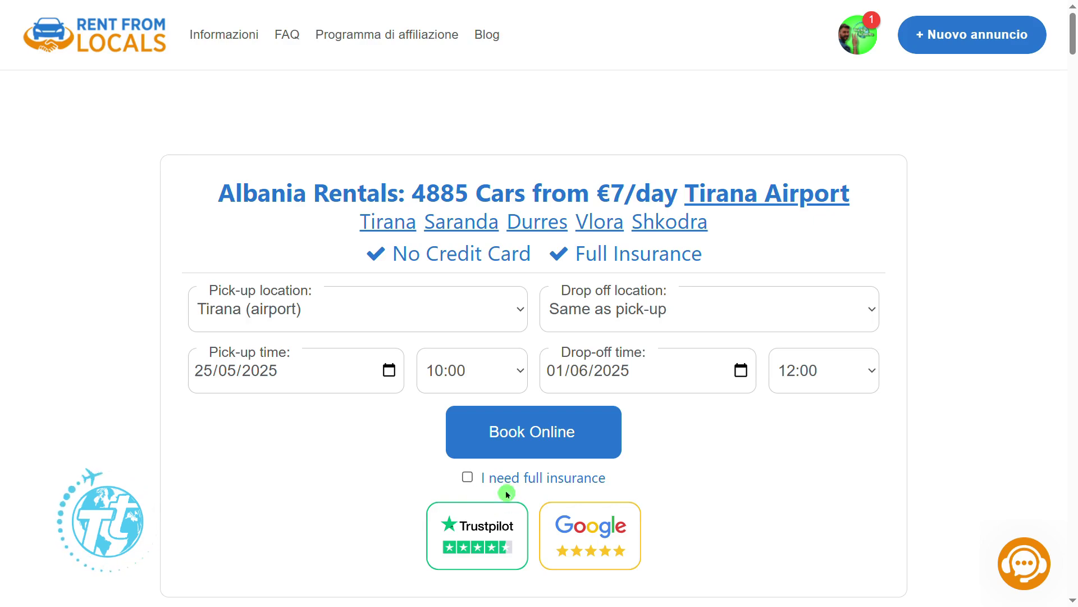
Step: Search for rental cars at Tirana airport and narrow the listings to the Media category
left_click(532, 432)
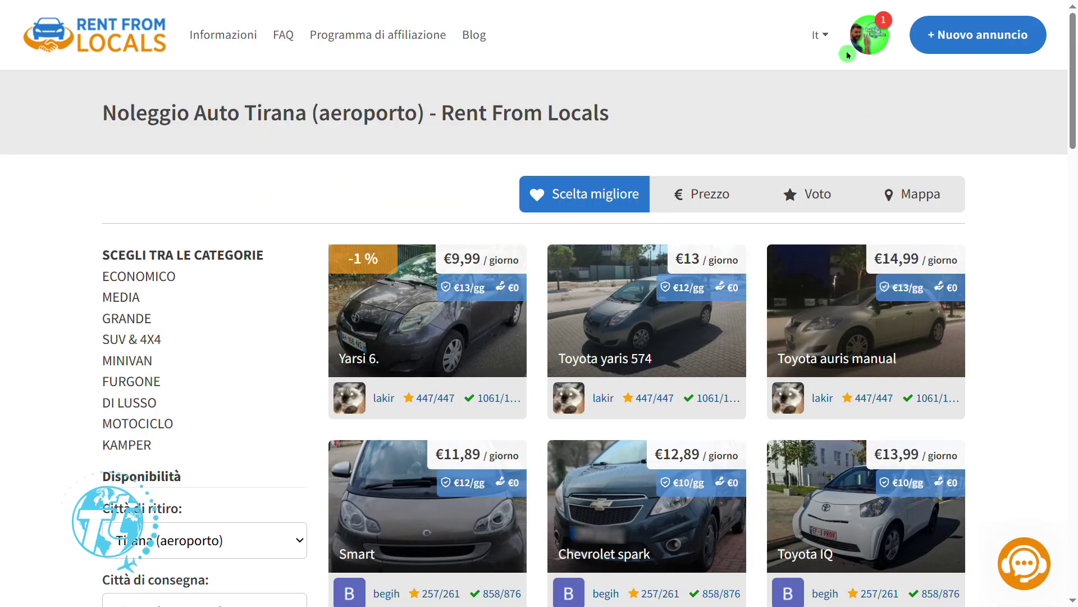
left_click(836, 43)
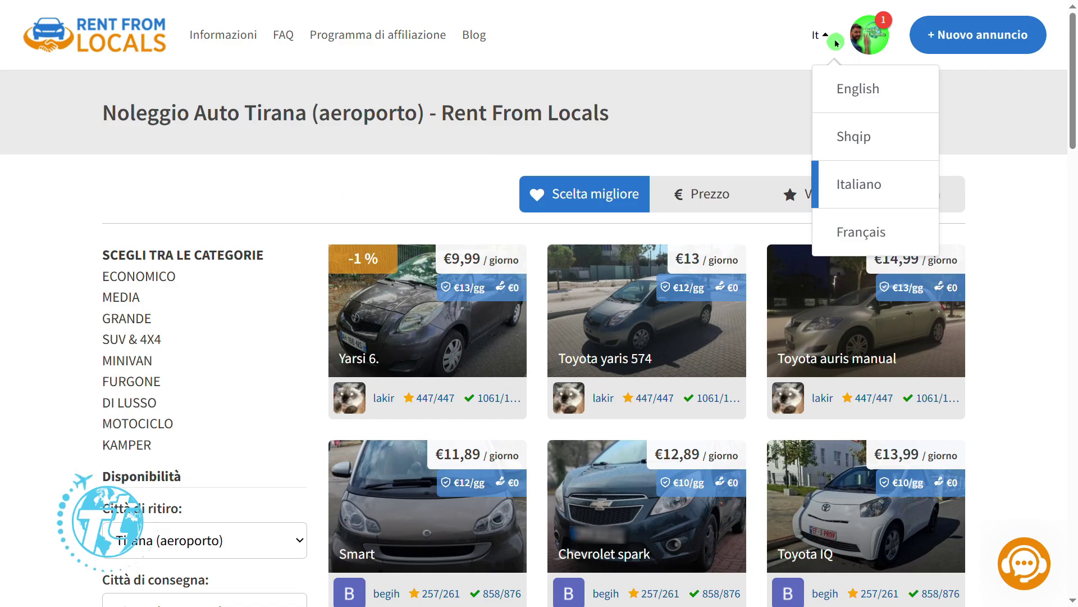
left_click(122, 297)
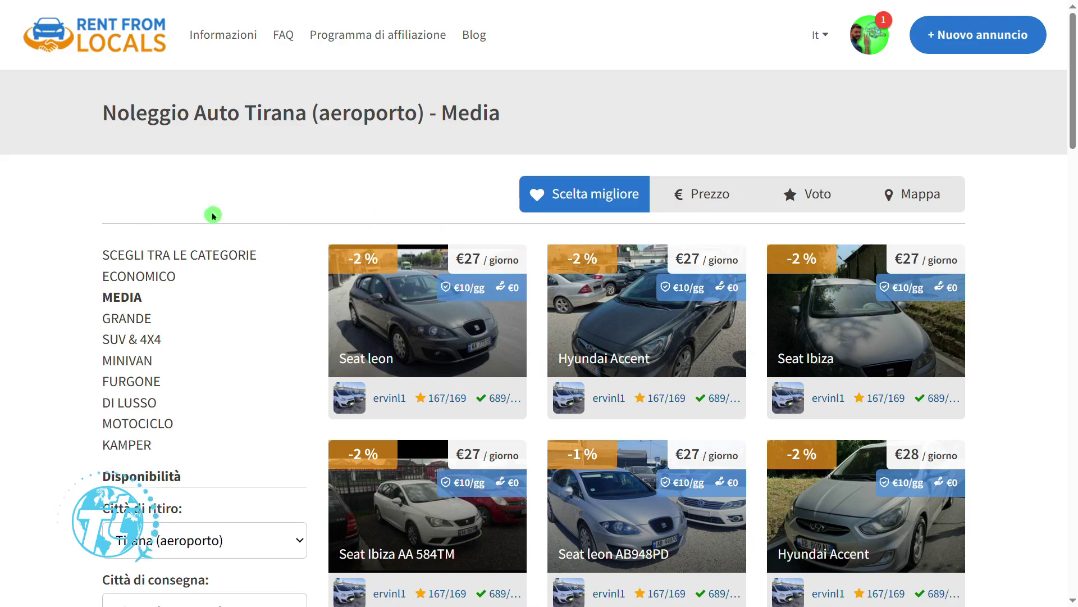
Step: Set the minimum production year filter for the Media cars to 2012
scroll(209, 212, "down", 3)
scroll(118, 167, "down", 5)
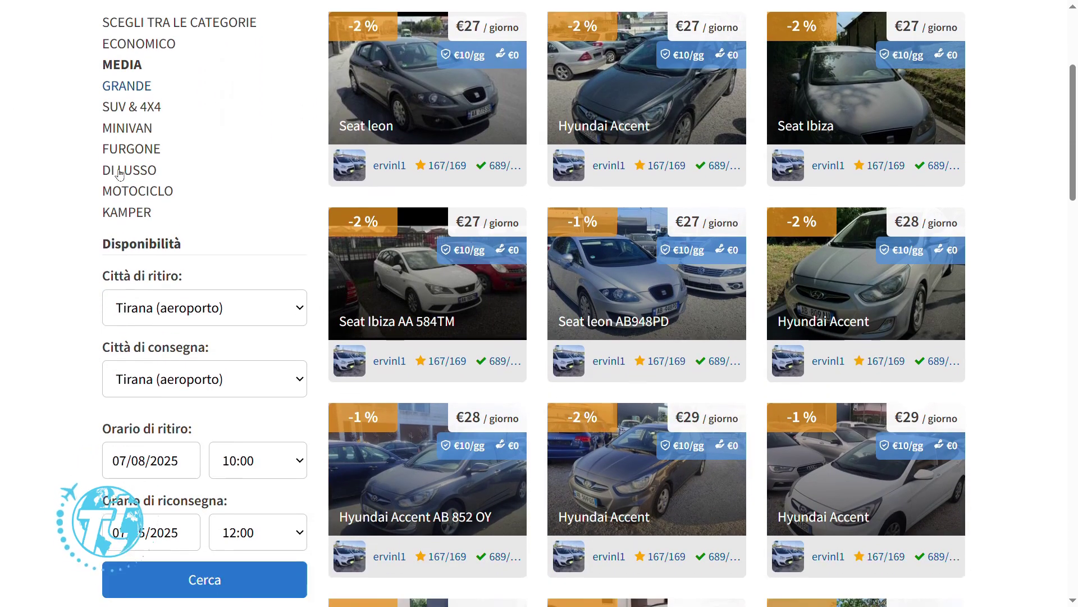
scroll(124, 275, "down", 4)
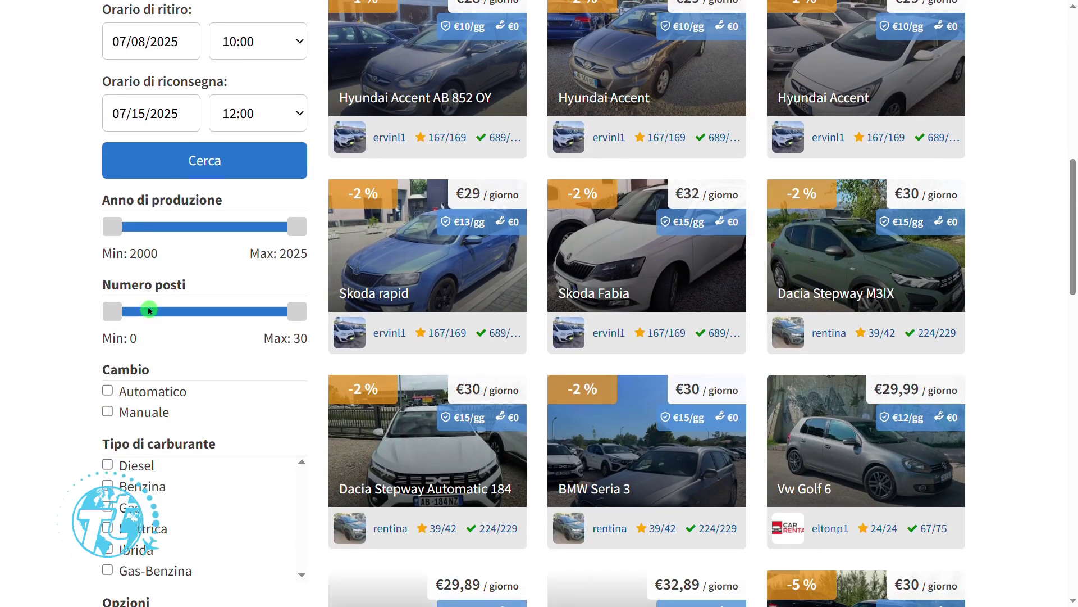
left_click_drag(119, 238, 206, 246)
scroll(53, 279, "down", 3)
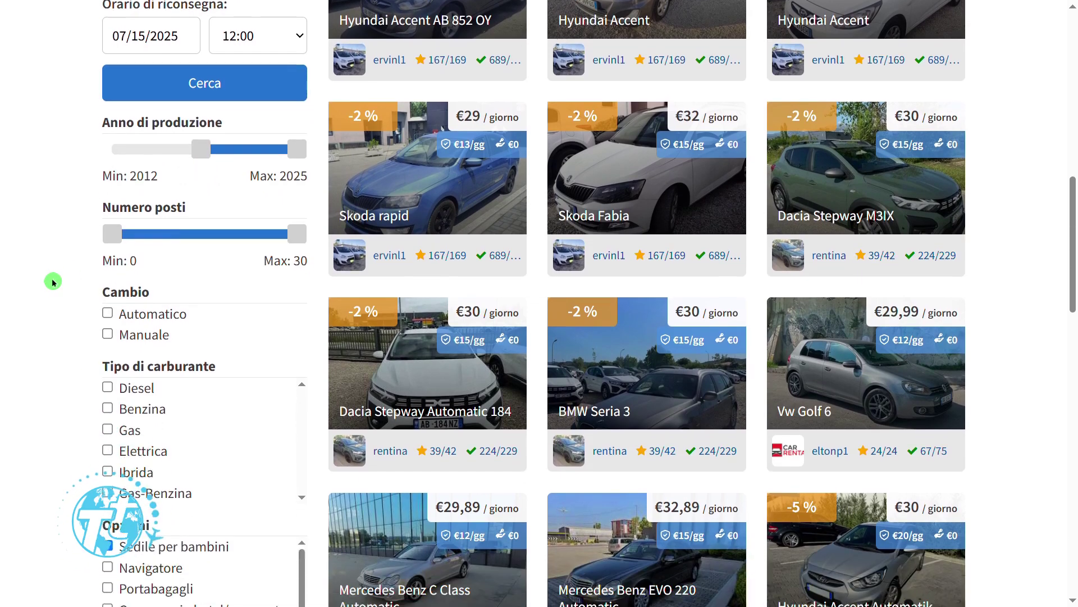
Step: Review the options, insurance, deposit, payment and border-crossing filters and update the car results
scroll(53, 281, "down", 2)
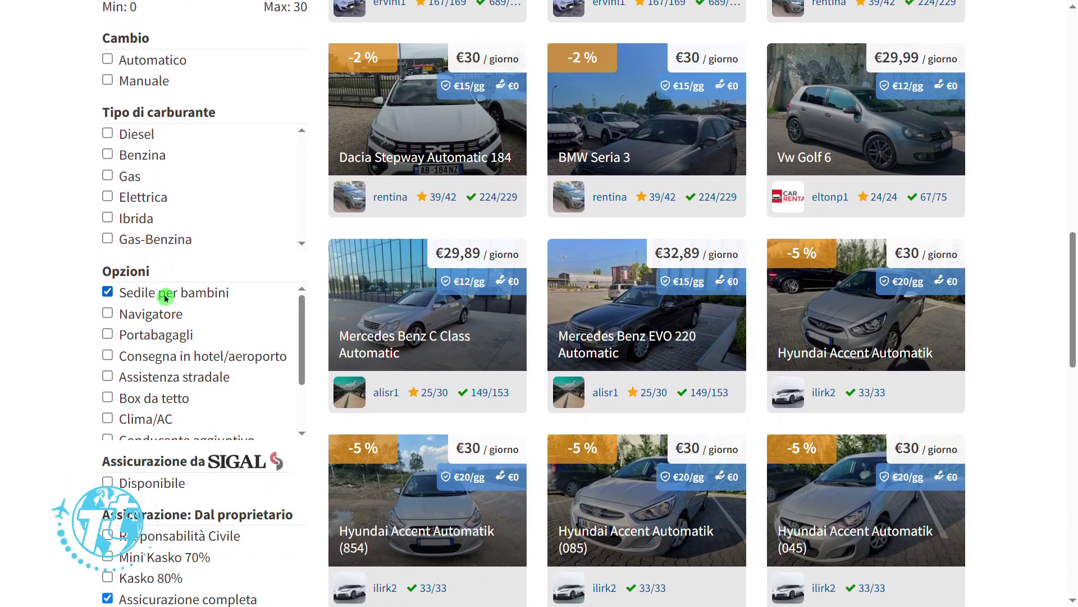
scroll(170, 303, "down", 1)
scroll(170, 303, "down", 1)
scroll(253, 392, "down", 4)
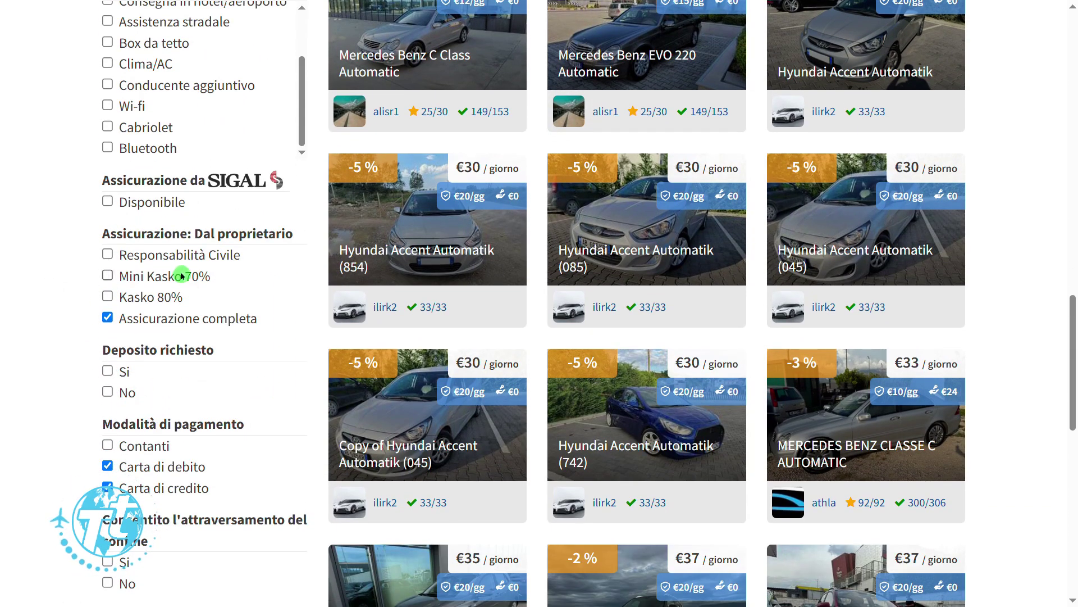
scroll(185, 291, "down", 3)
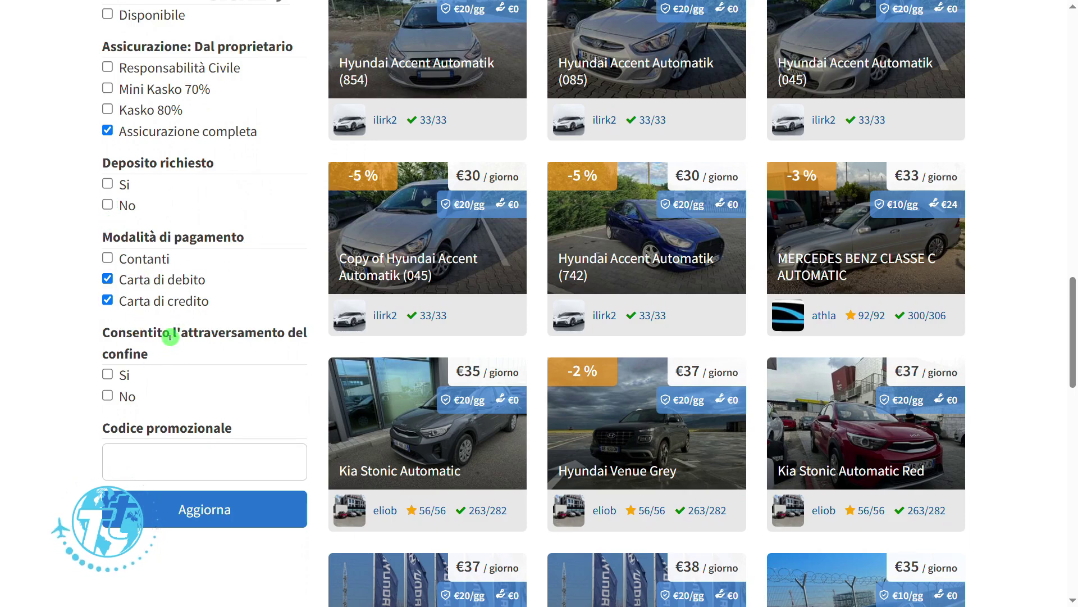
scroll(171, 336, "down", 1)
left_click(241, 468)
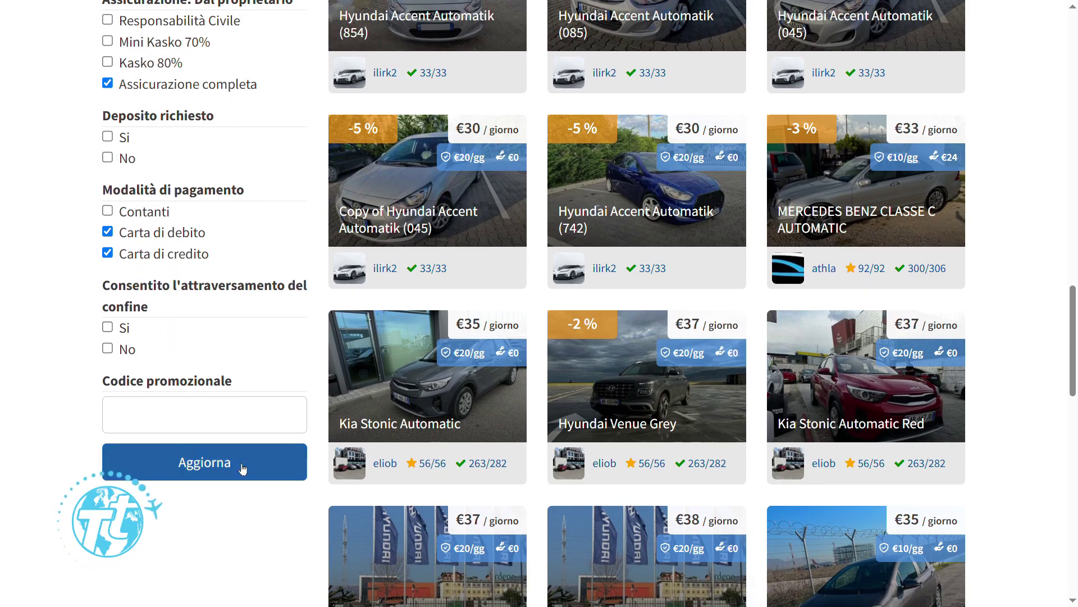
left_click(241, 453)
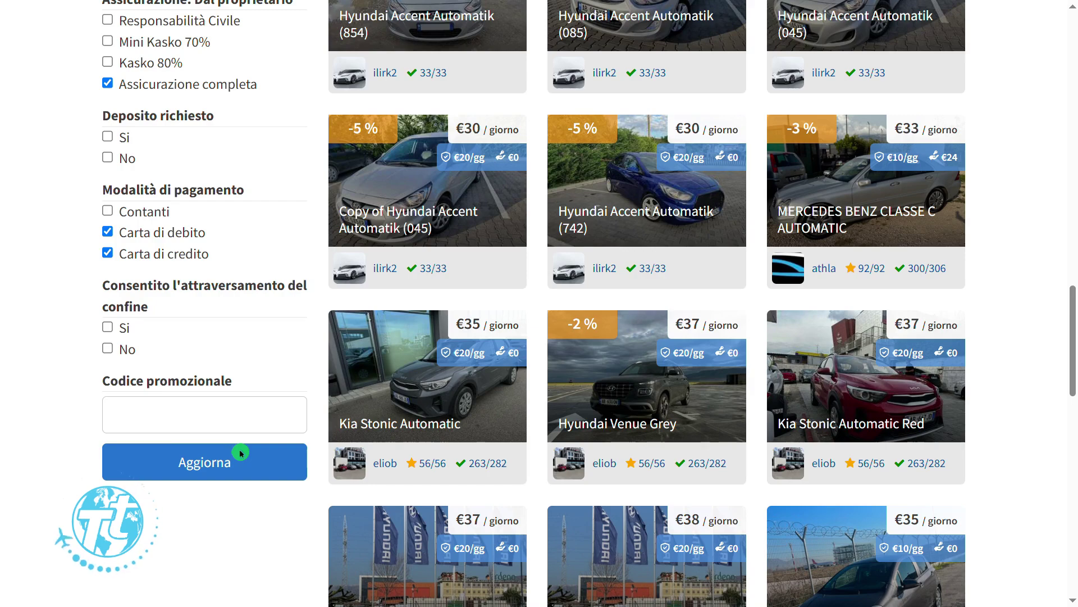
Step: Open the first Hyundai Accent listing and examine its specifications, options, insurance, served locations, rental conditions and owner details
scroll(706, 326, "down", 2)
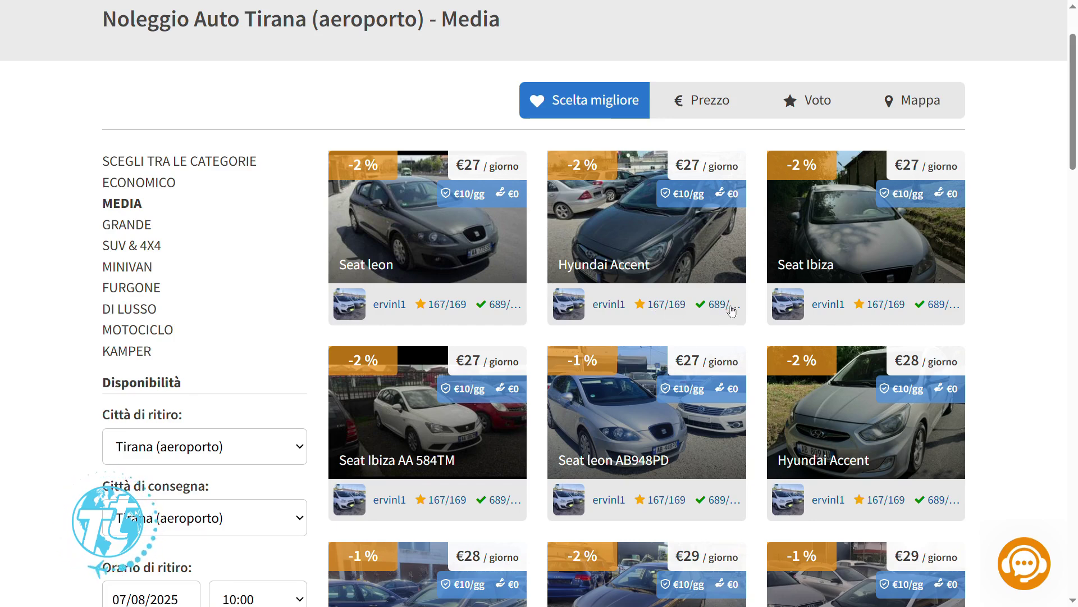
left_click(638, 247)
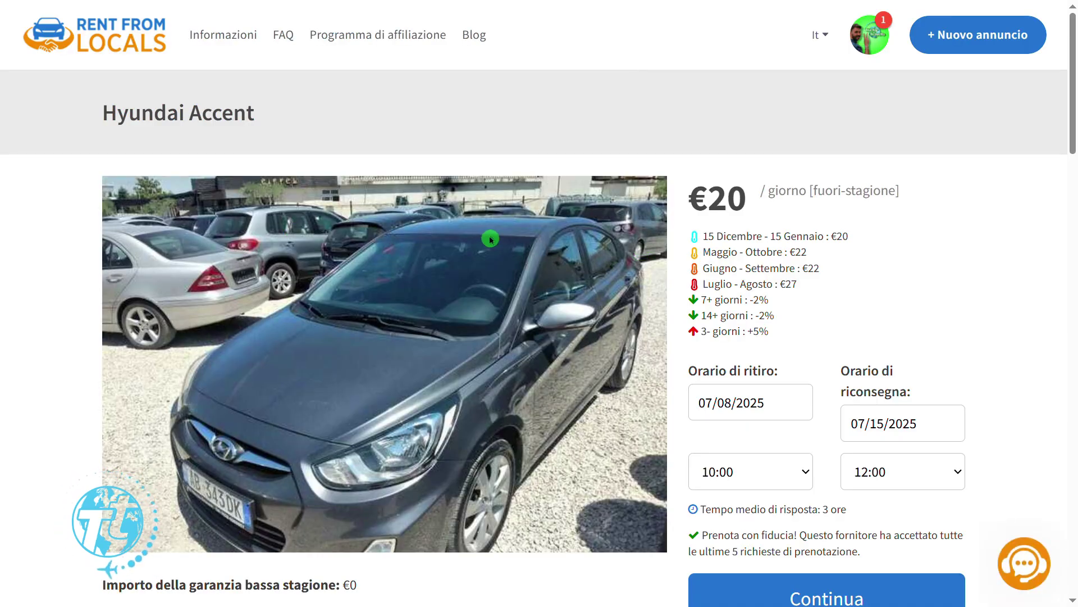
scroll(500, 241, "down", 5)
scroll(216, 304, "down", 2)
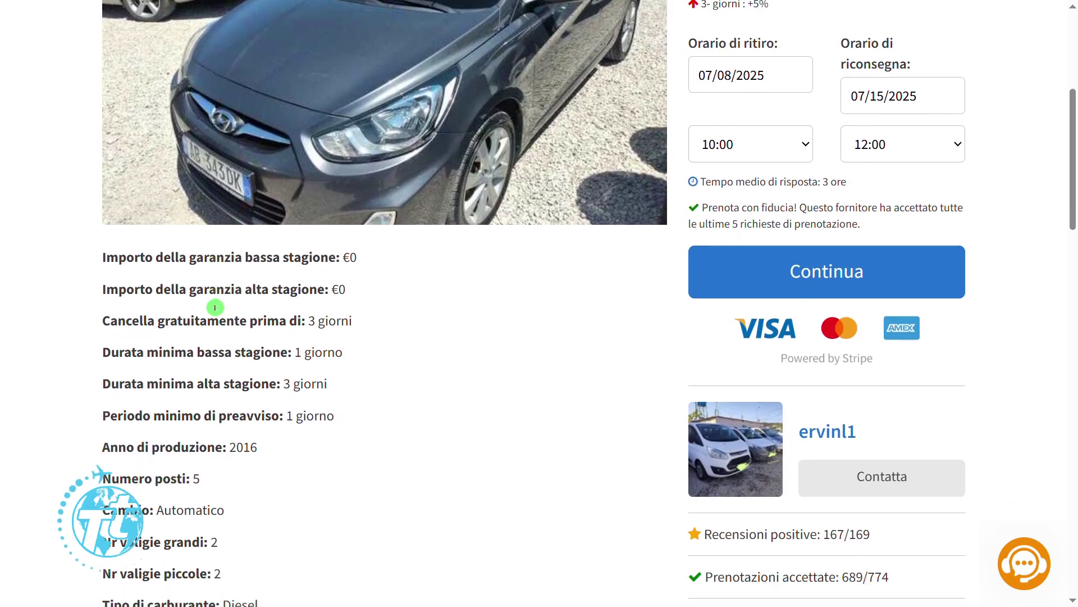
scroll(126, 347, "down", 6)
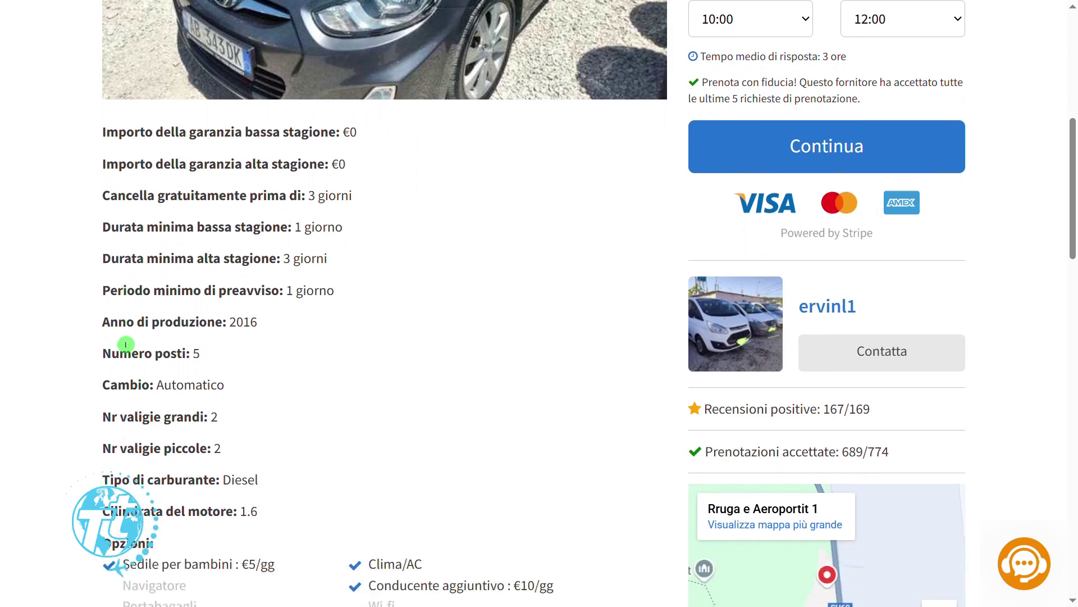
scroll(126, 348, "down", 4)
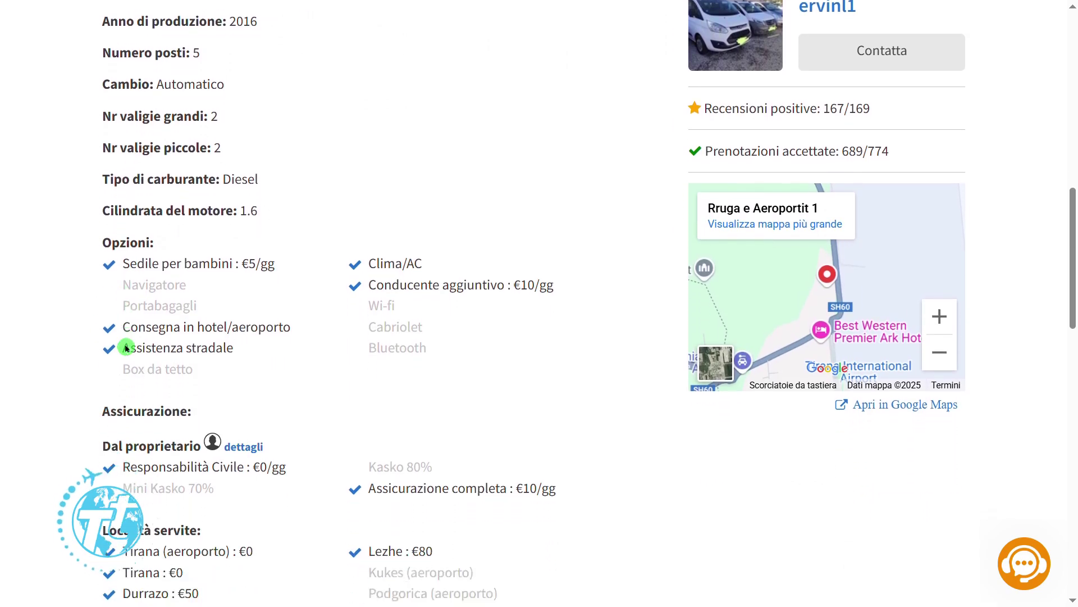
scroll(126, 348, "down", 1)
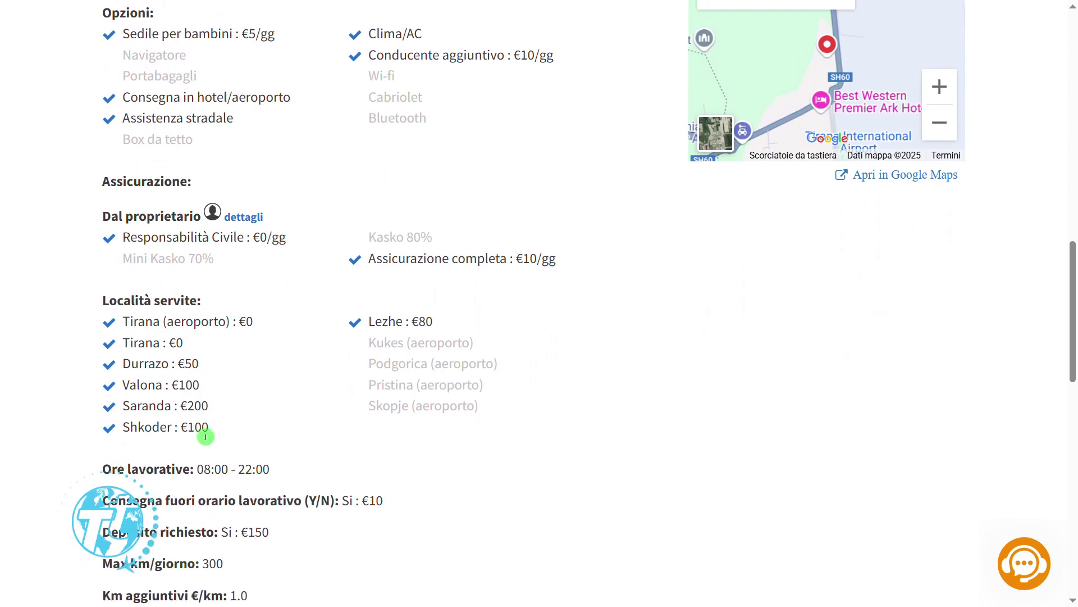
scroll(156, 344, "down", 5)
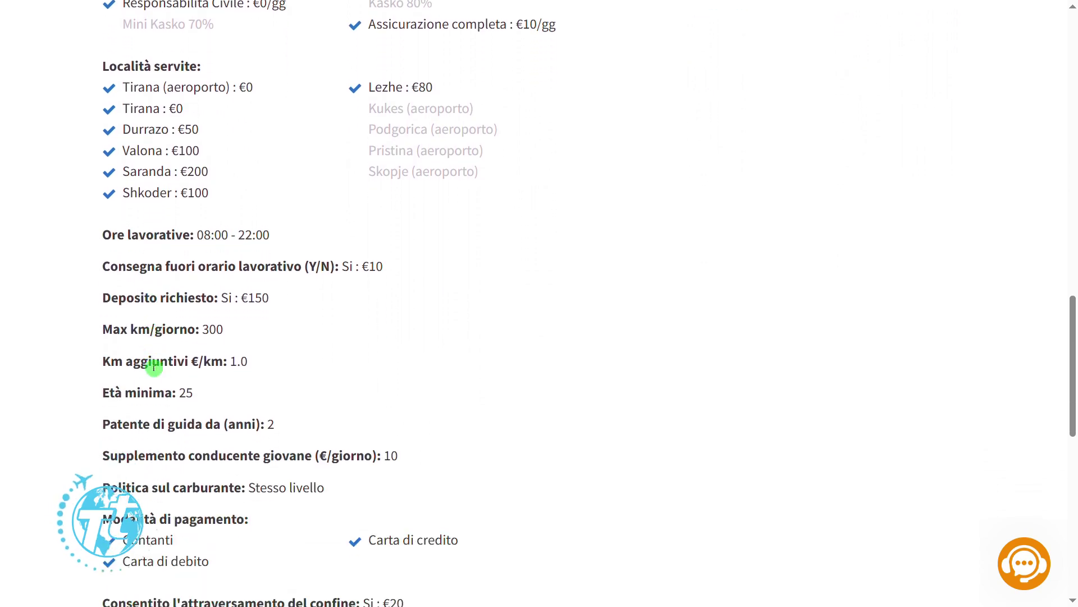
scroll(154, 368, "down", 4)
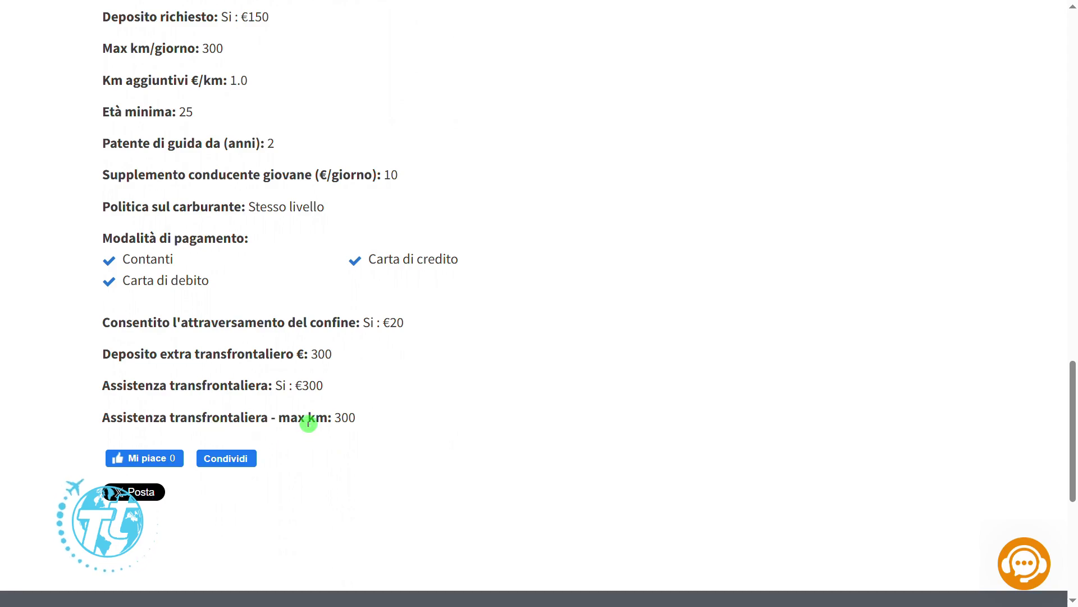
scroll(386, 421, "up", 17)
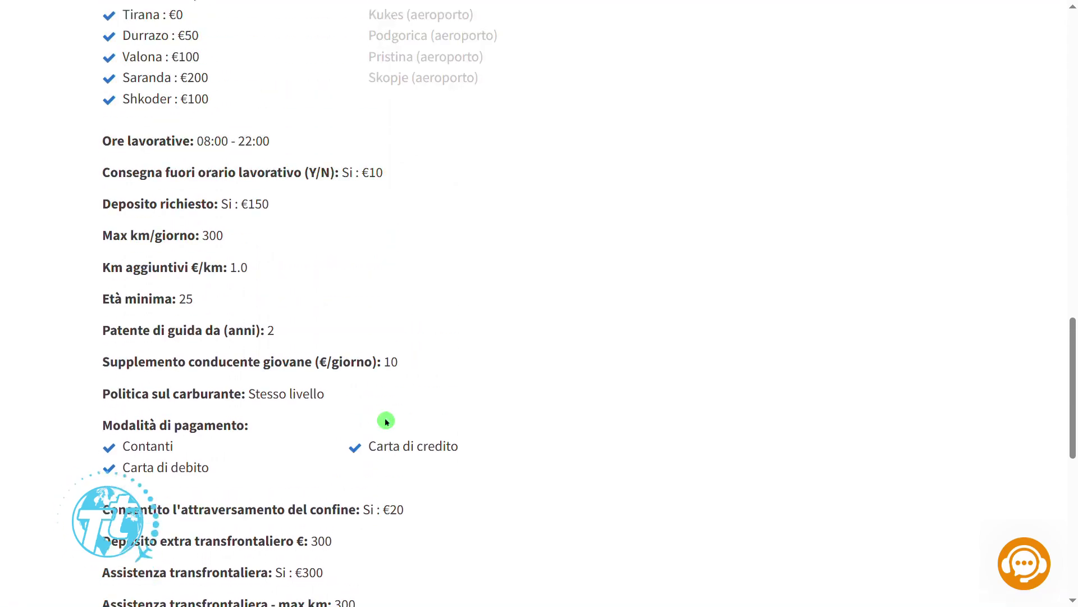
scroll(387, 421, "up", 5)
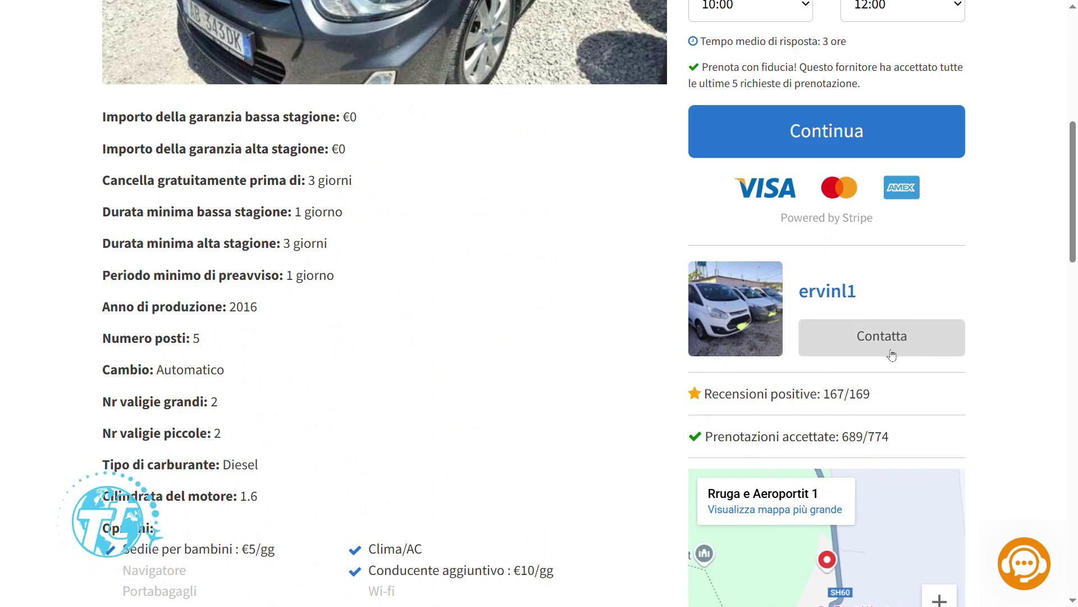
scroll(890, 352, "up", 5)
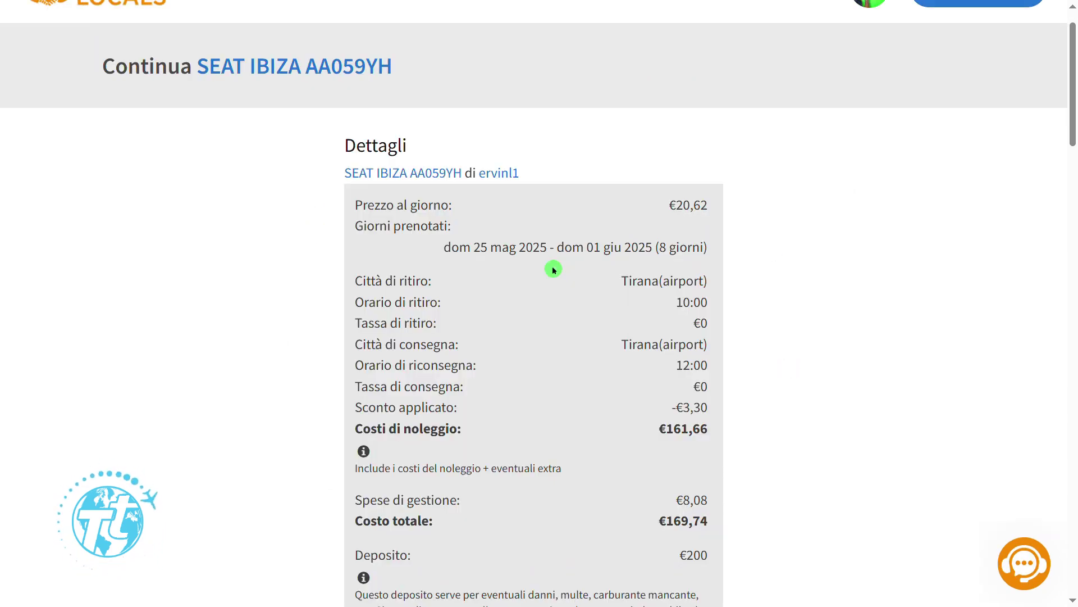
Step: Choose the full insurance option, Assicurazione completa at €10, for the Seat Ibiza booking
scroll(554, 270, "down", 8)
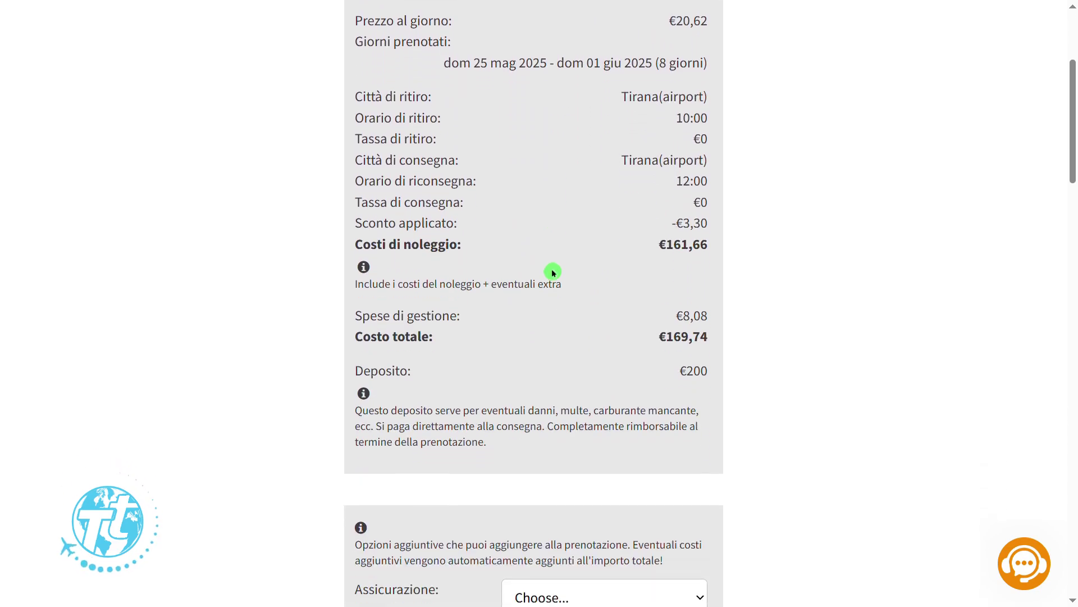
scroll(553, 272, "down", 1)
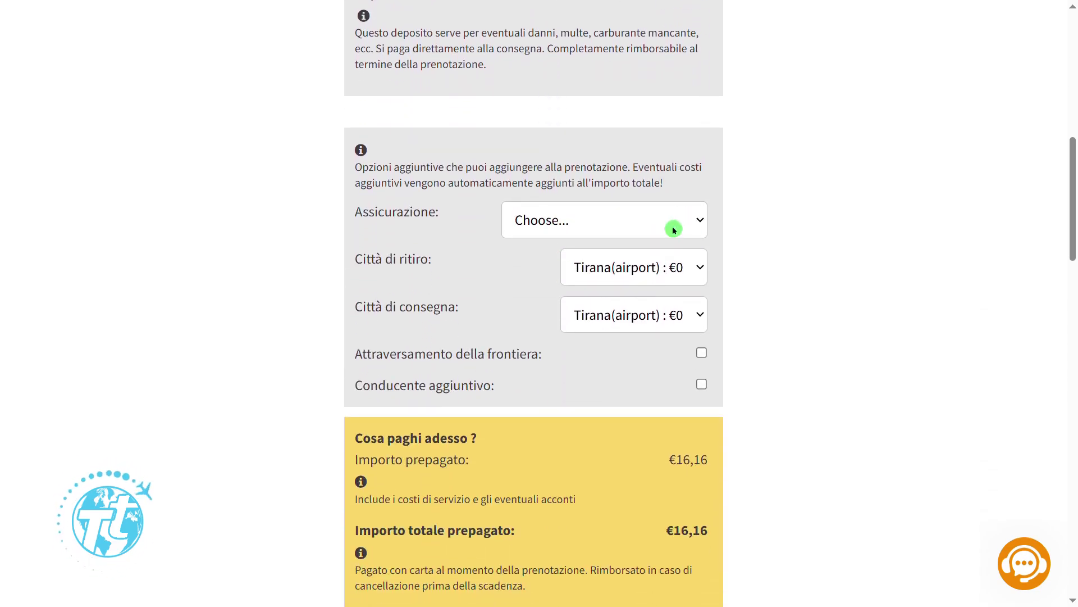
left_click(645, 306)
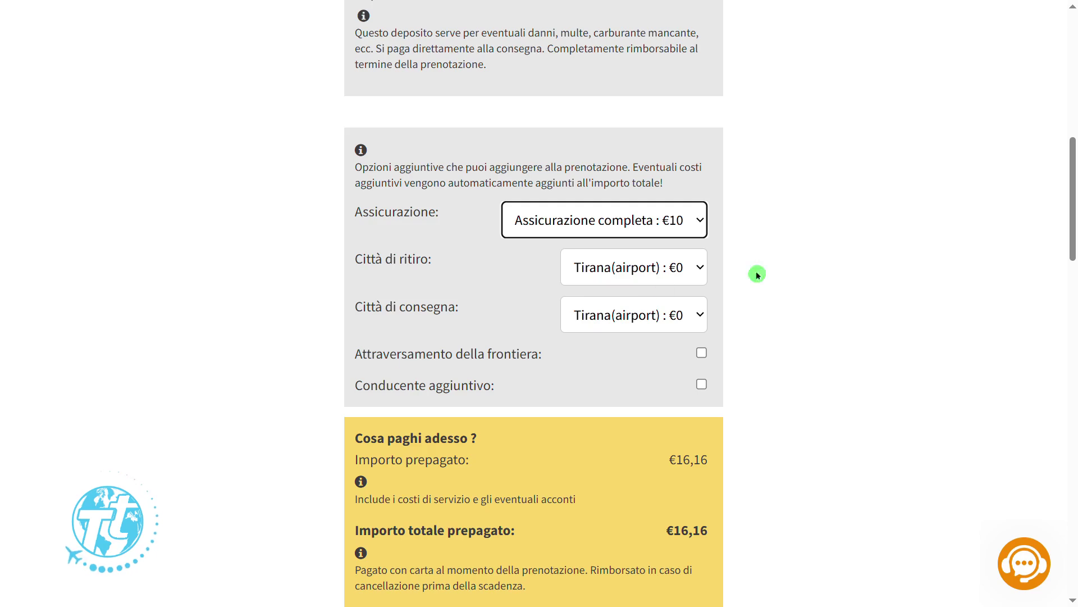
Step: Review the Seat Ibiza booking's prepaid and on-arrival costs and the contact and promo code fields
scroll(494, 250, "down", 4)
scroll(494, 250, "down", 8)
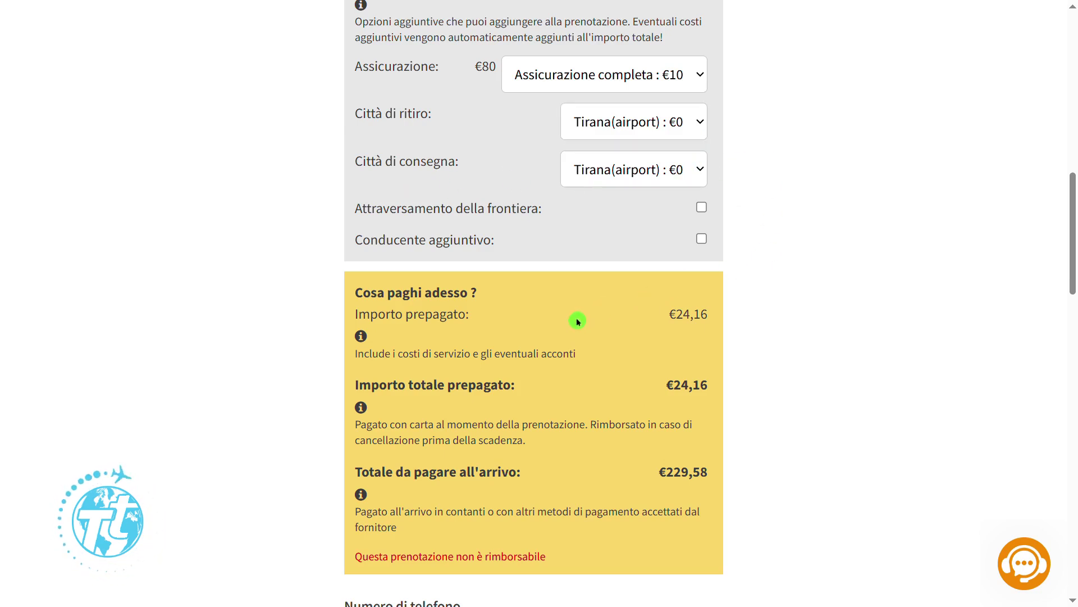
scroll(578, 322, "down", 1)
scroll(577, 321, "down", 10)
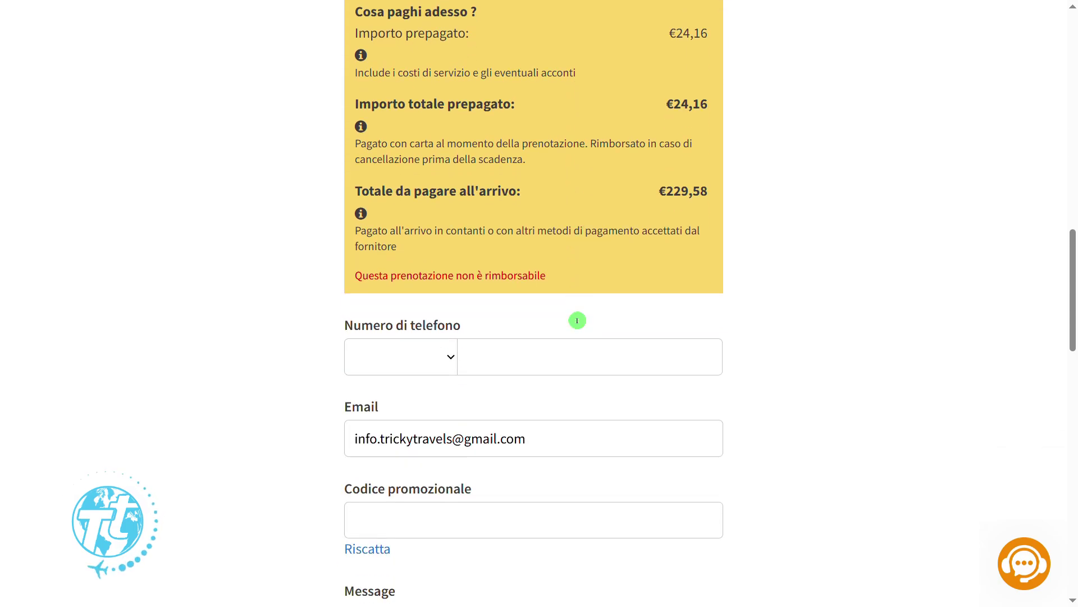
scroll(577, 321, "down", 2)
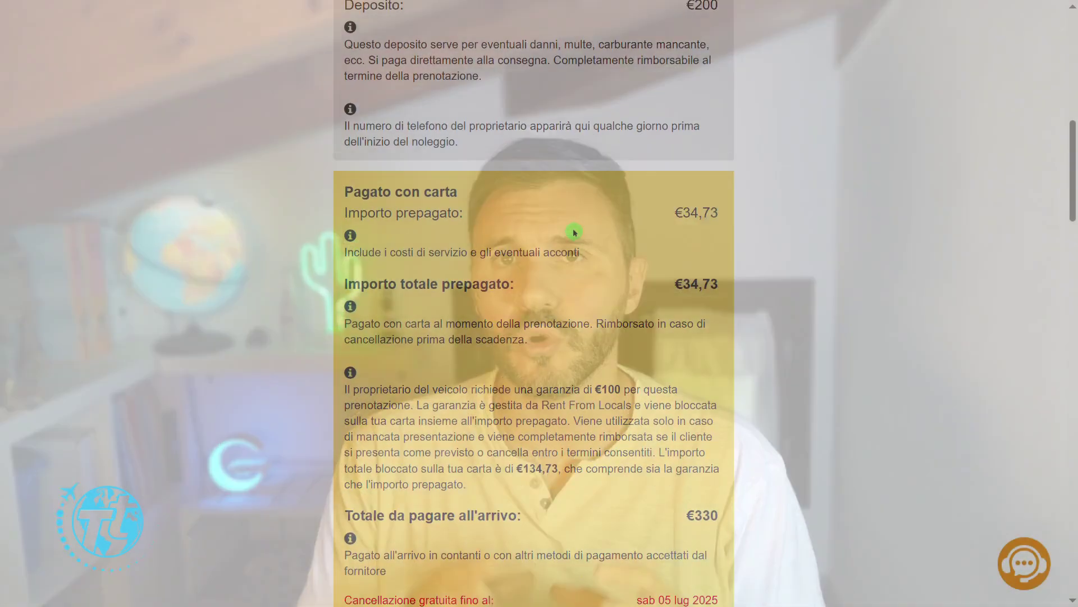
Step: Examine the Fiat Tipo booking's payment summary, highlighting the owner's guarantee requirement and the total amount blocked on the card
scroll(574, 233, "down", 1)
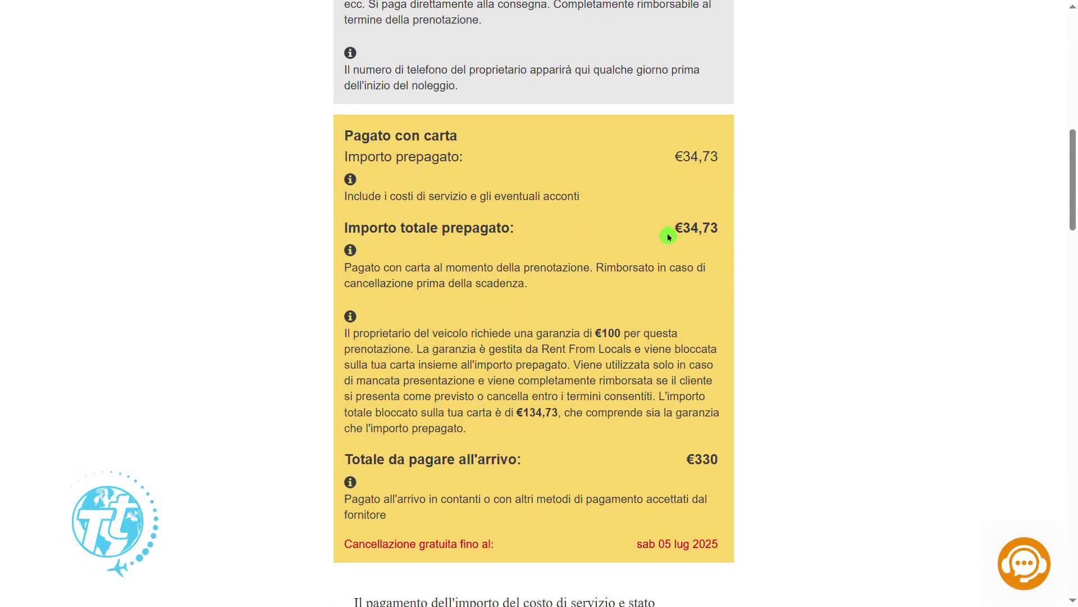
scroll(668, 236, "down", 3)
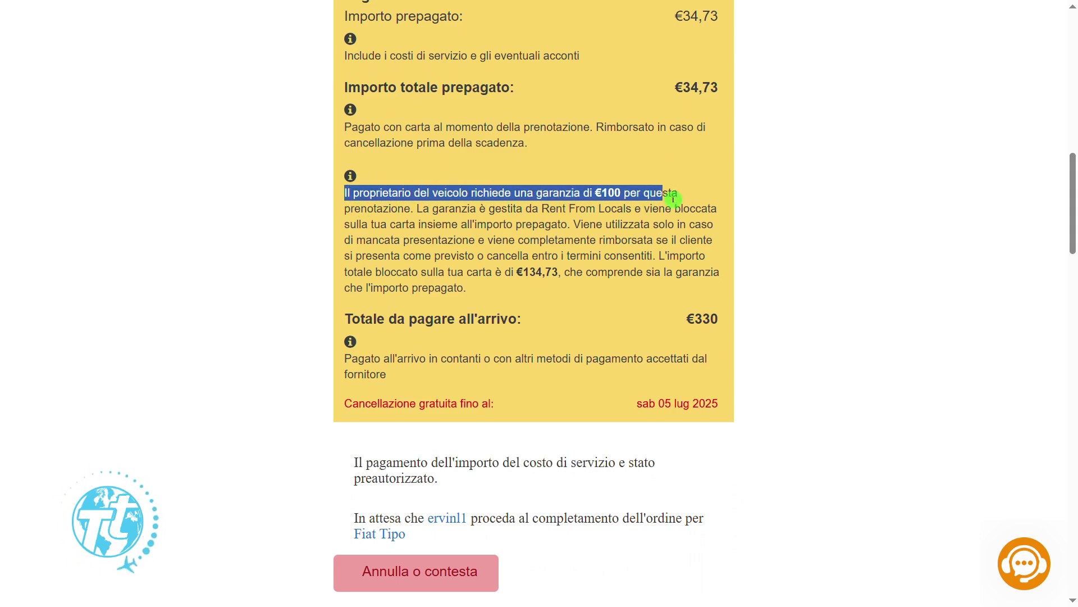
left_click_drag(680, 198, 427, 223)
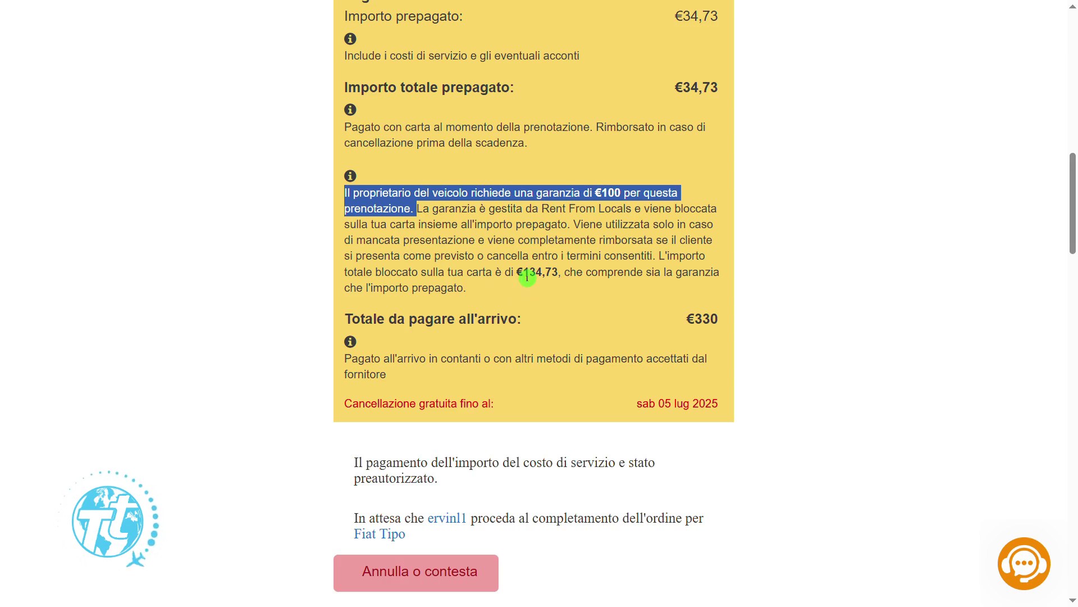
left_click_drag(517, 273, 558, 282)
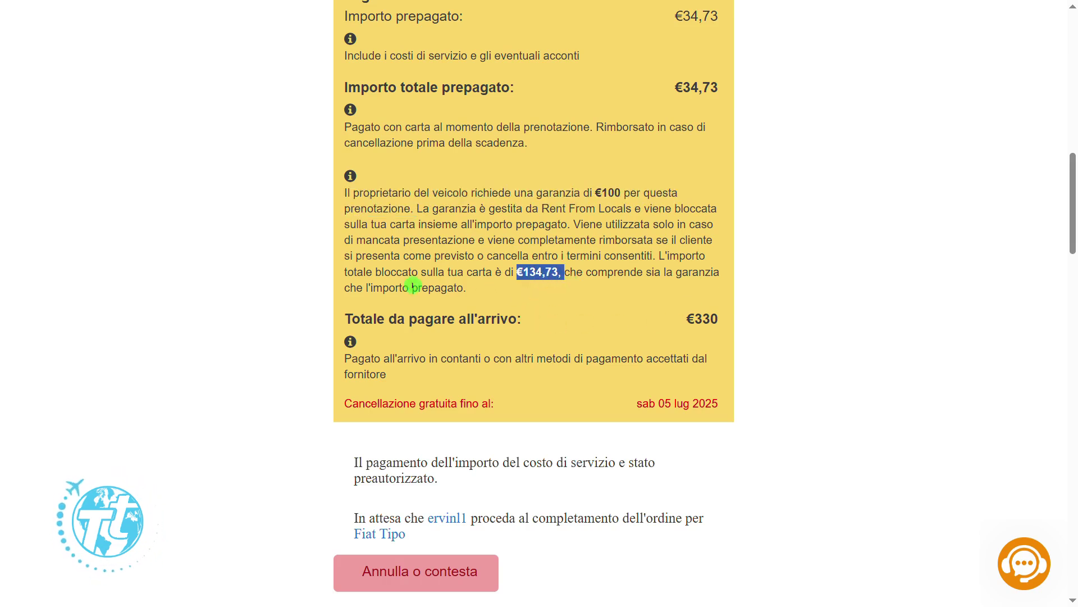